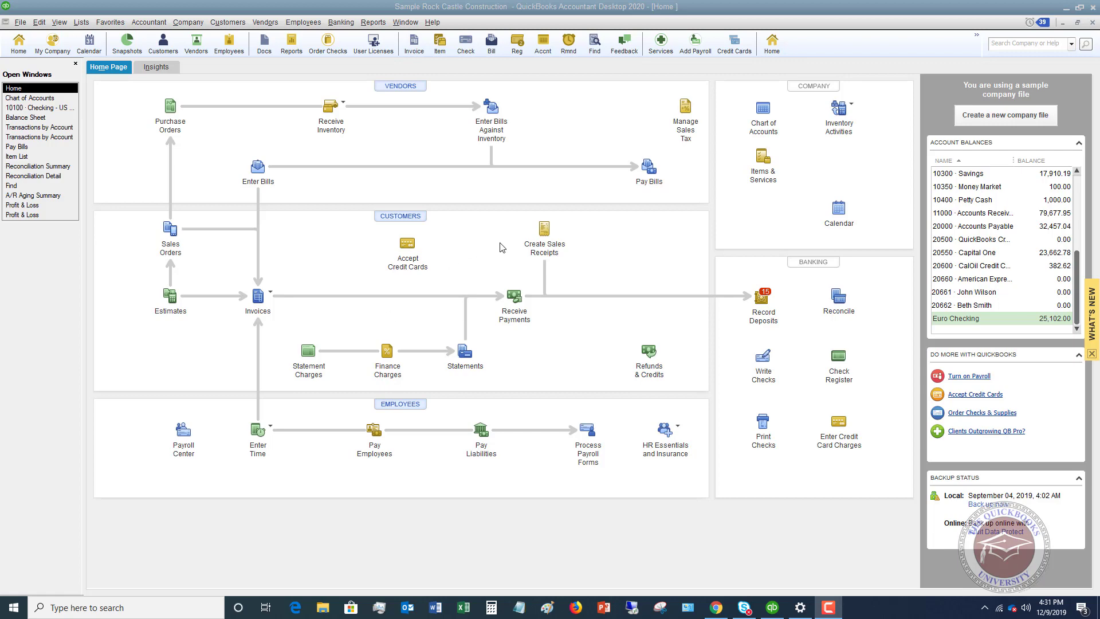
# - Browse the Chart of Accounts and look at the Capital One account register
pyautogui.click(55, 98)
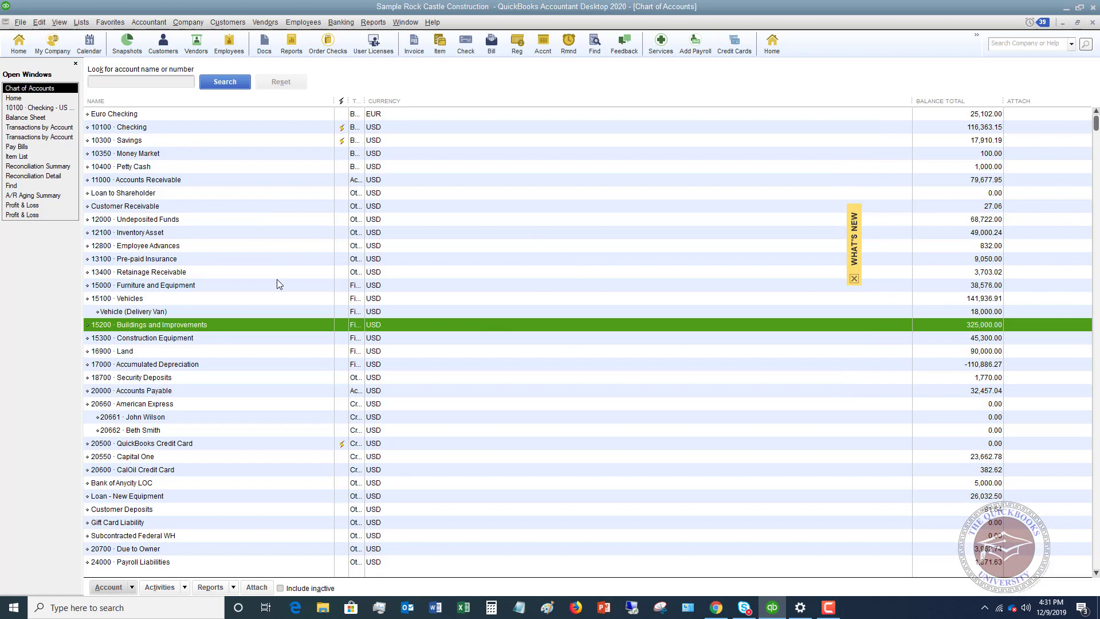
pyautogui.scroll(-1, 276, 280)
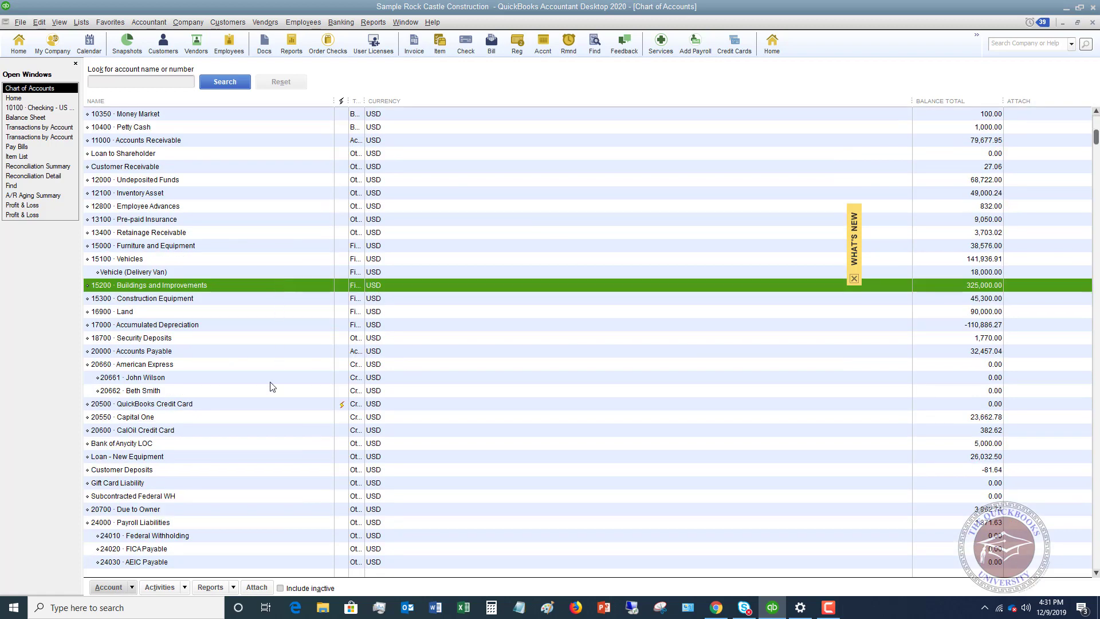
pyautogui.doubleClick(179, 418)
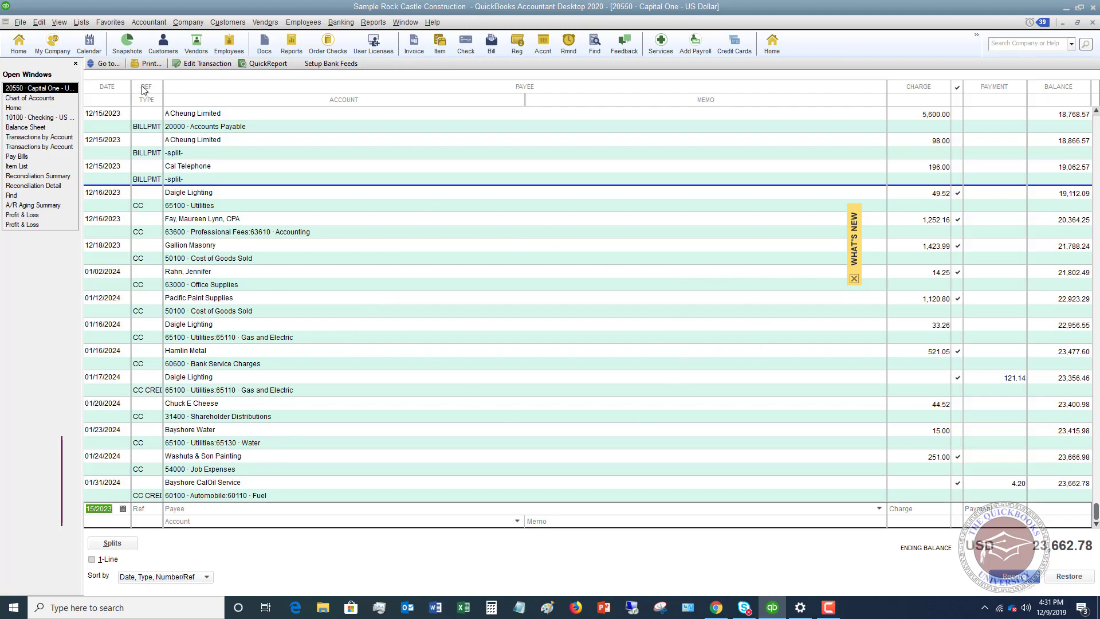
pyautogui.click(43, 98)
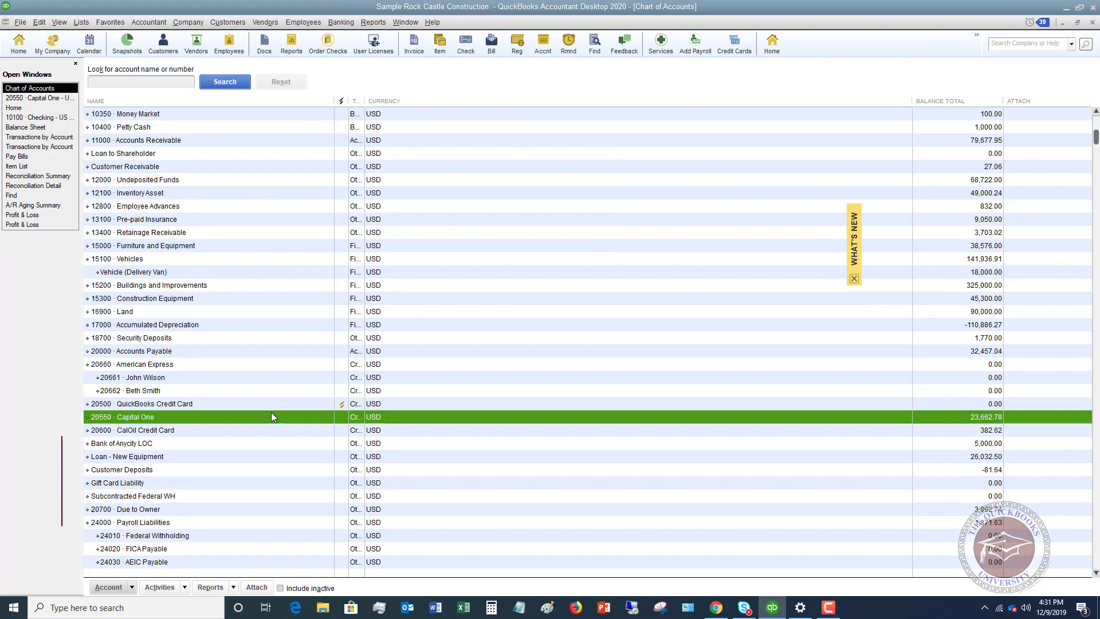
pyautogui.scroll(-6, 254, 342)
pyautogui.scroll(6, 254, 343)
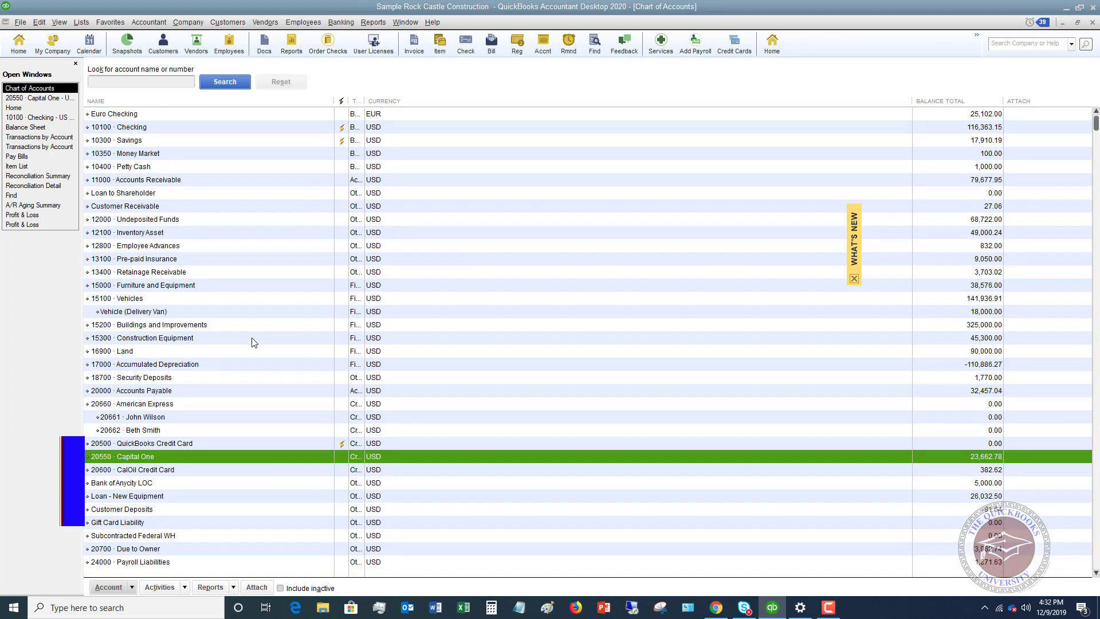
# - From the Home page Check Register, open the 10100 · Checking account register
pyautogui.click(14, 108)
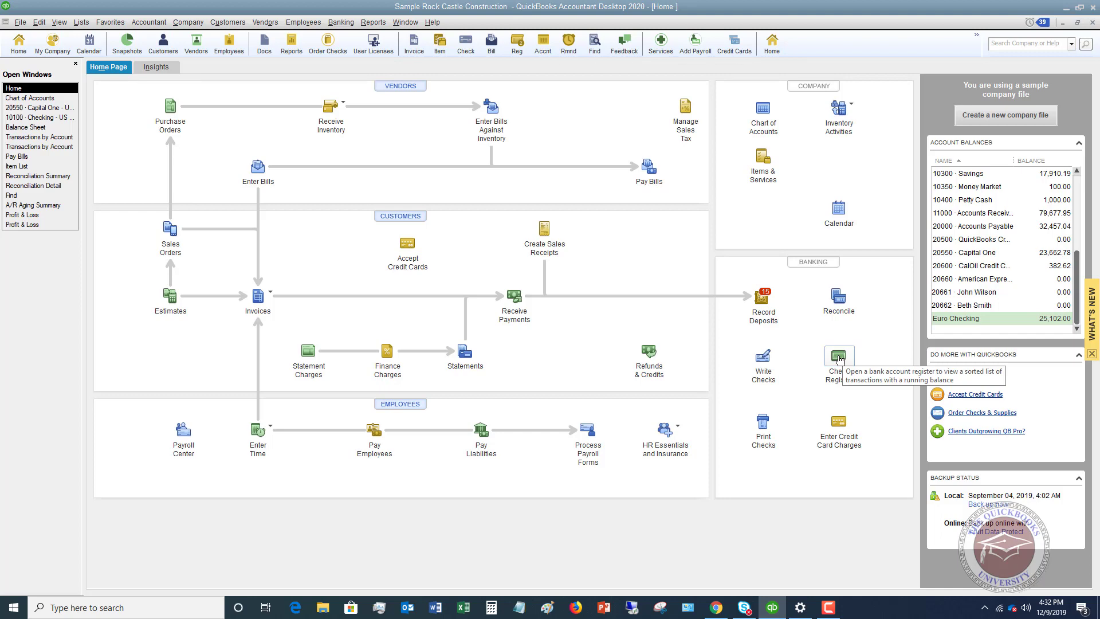
pyautogui.click(839, 358)
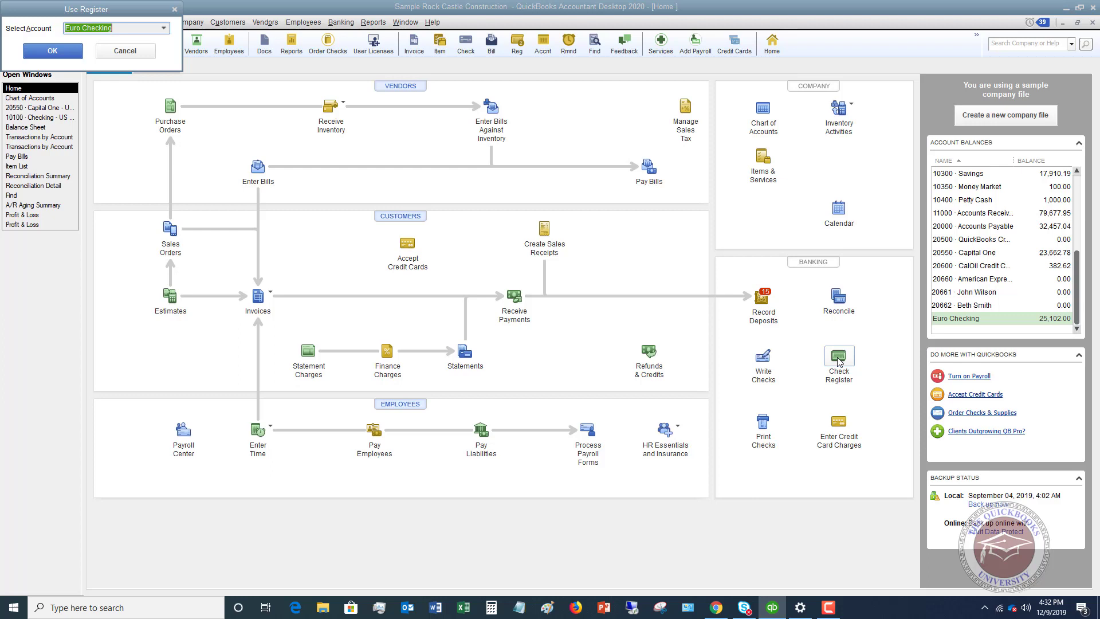
pyautogui.click(163, 28)
pyautogui.click(122, 56)
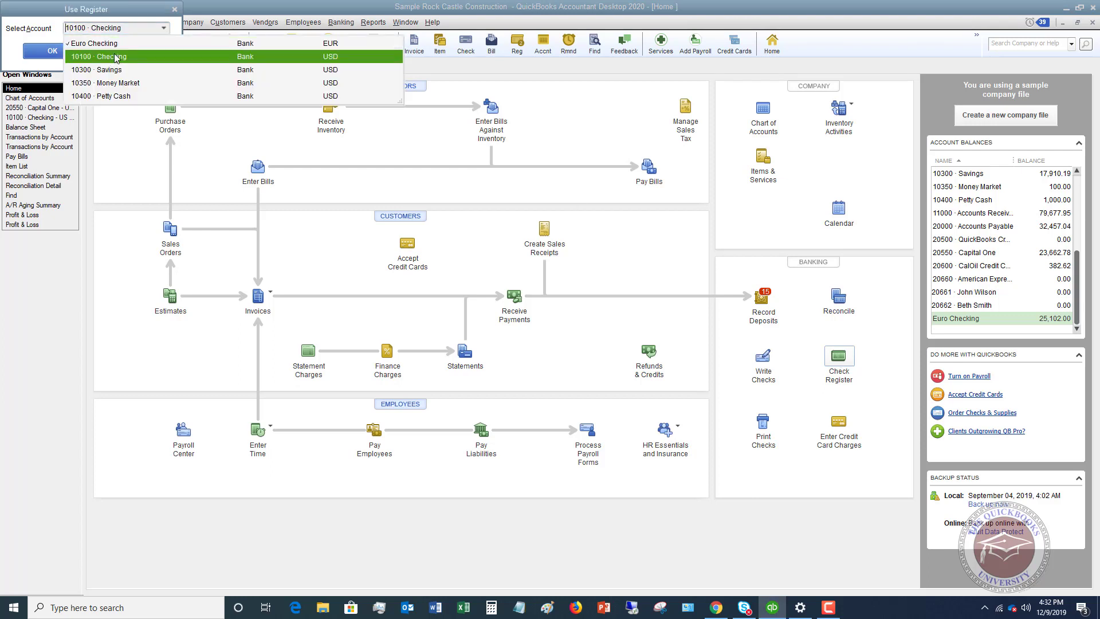
pyautogui.click(80, 55)
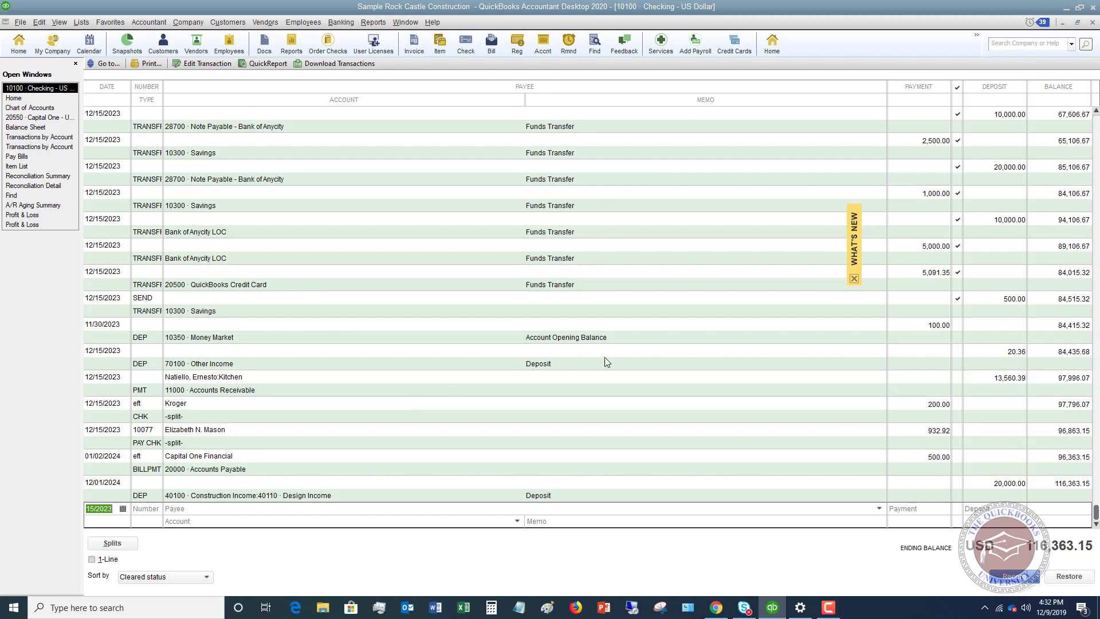
pyautogui.click(92, 560)
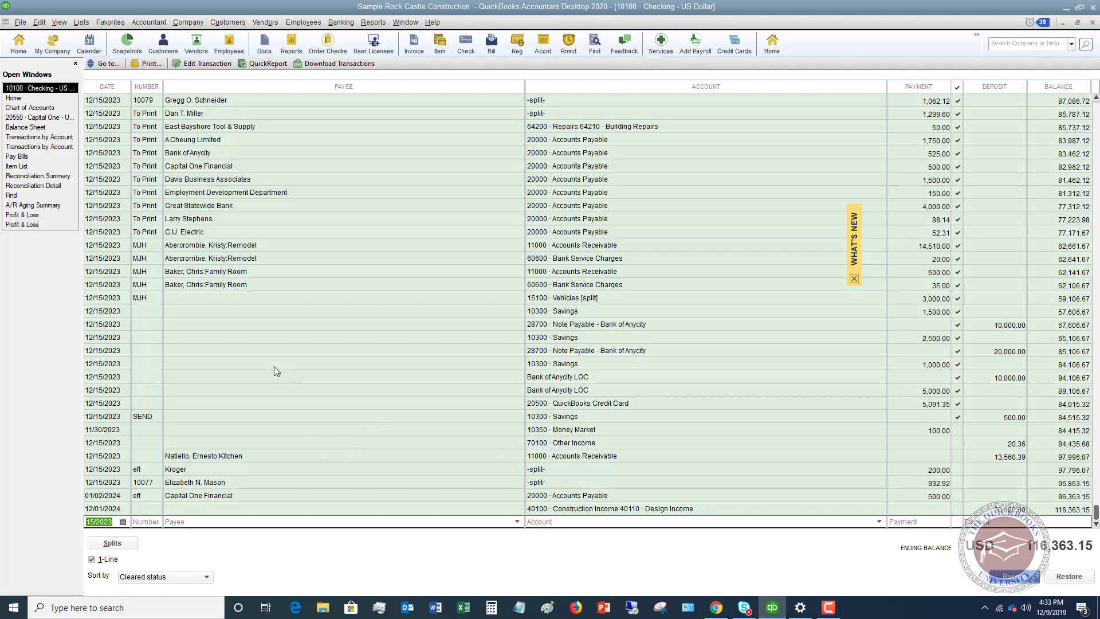
pyautogui.click(92, 560)
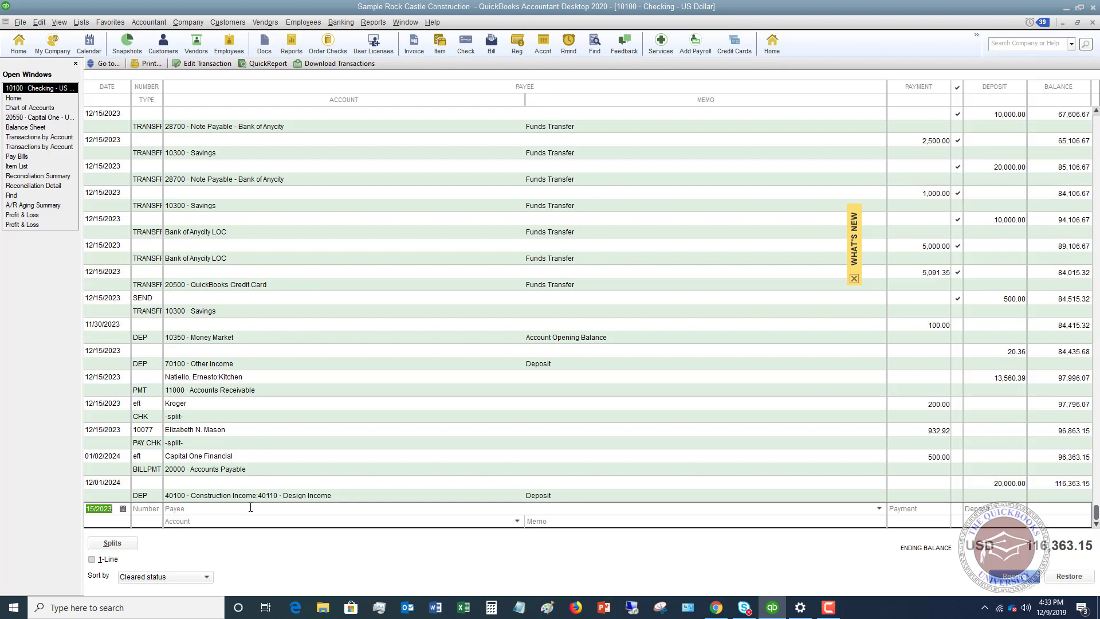
# - Start a new EFT payment to Costco for 225
pyautogui.press('Tab')
pyautogui.write('EFT')
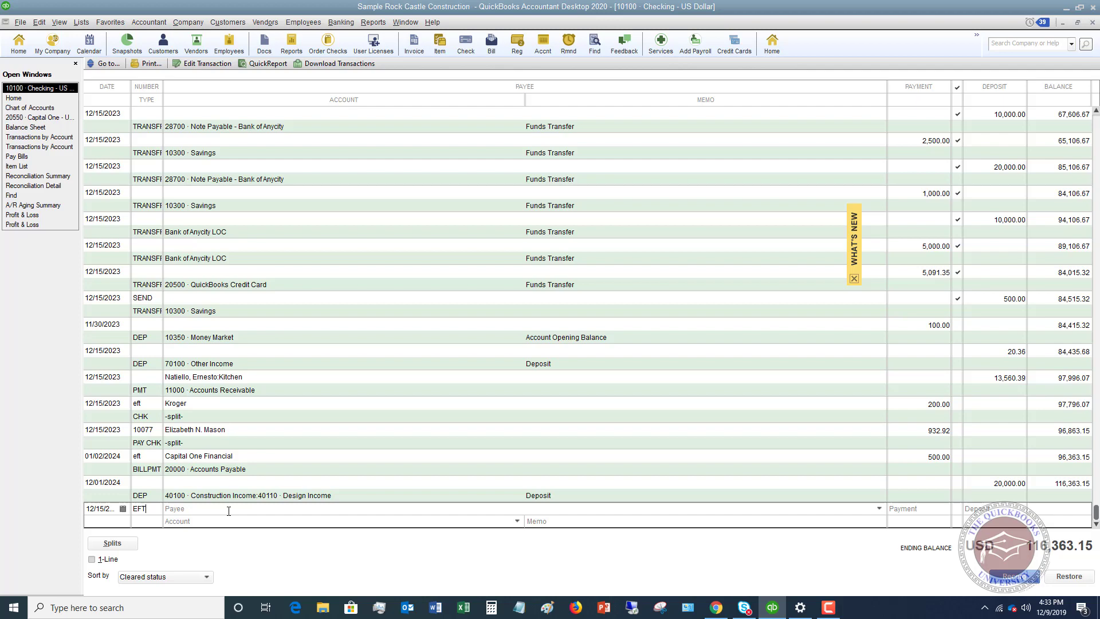
pyautogui.click(228, 511)
pyautogui.click(879, 509)
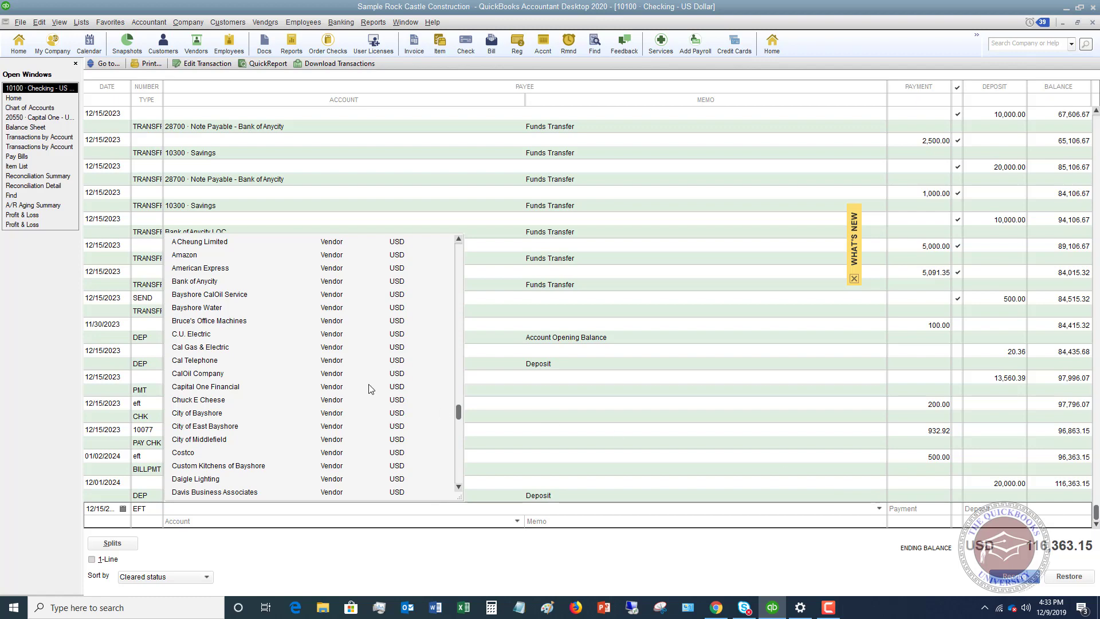
pyautogui.click(184, 453)
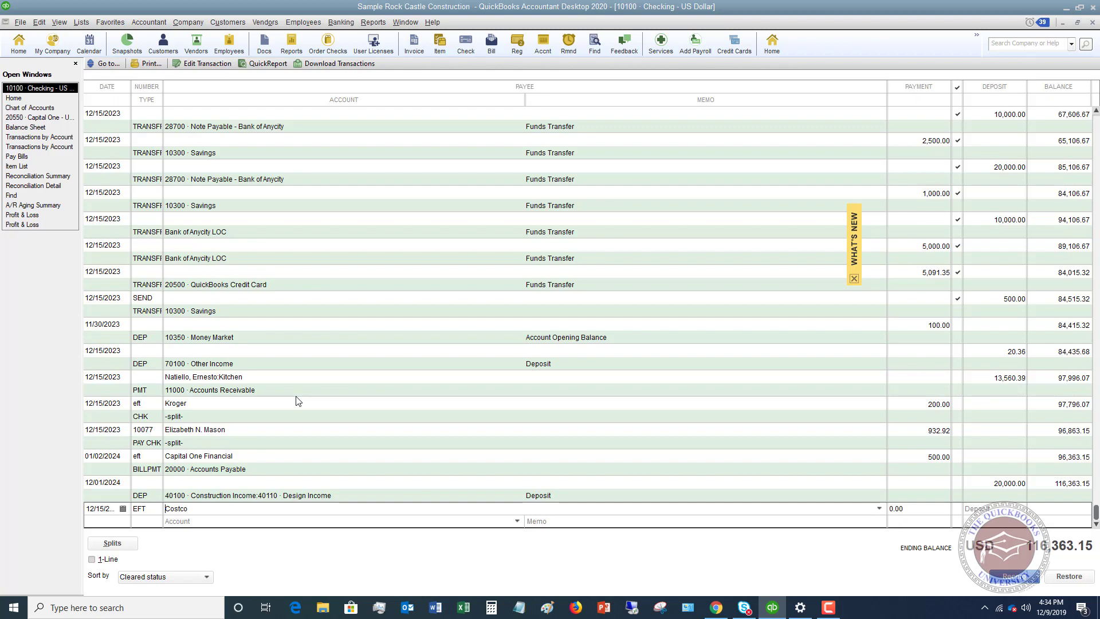
pyautogui.press('Tab')
pyautogui.write('225')
# - Charge the Costco payment to the 63000 · Office Supplies account
pyautogui.press('Tab')
pyautogui.click(517, 521)
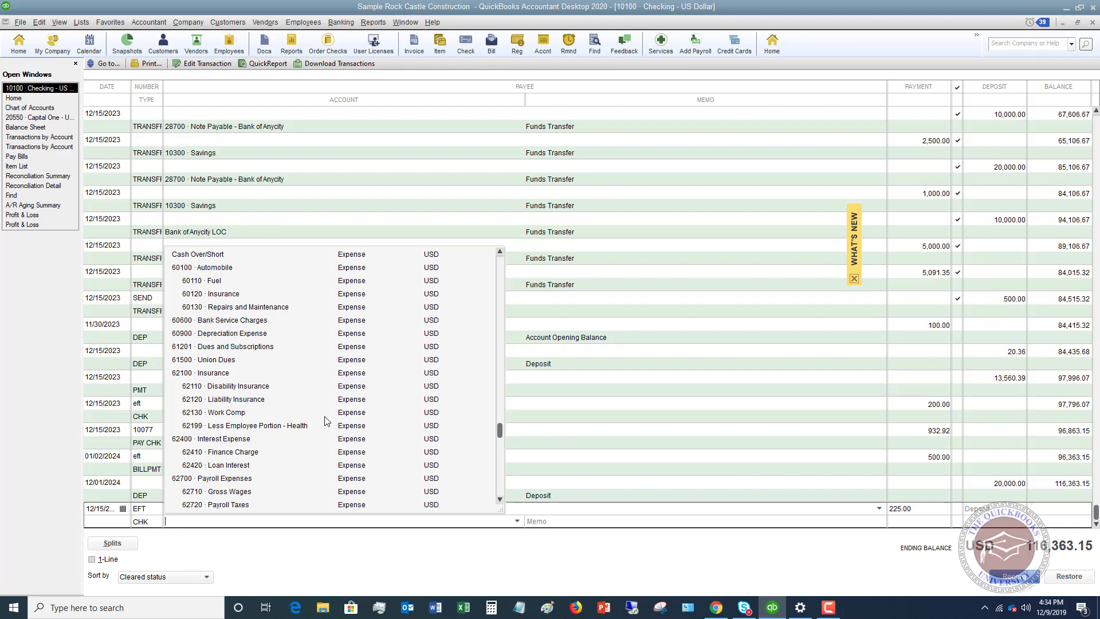
pyautogui.scroll(-3, 324, 420)
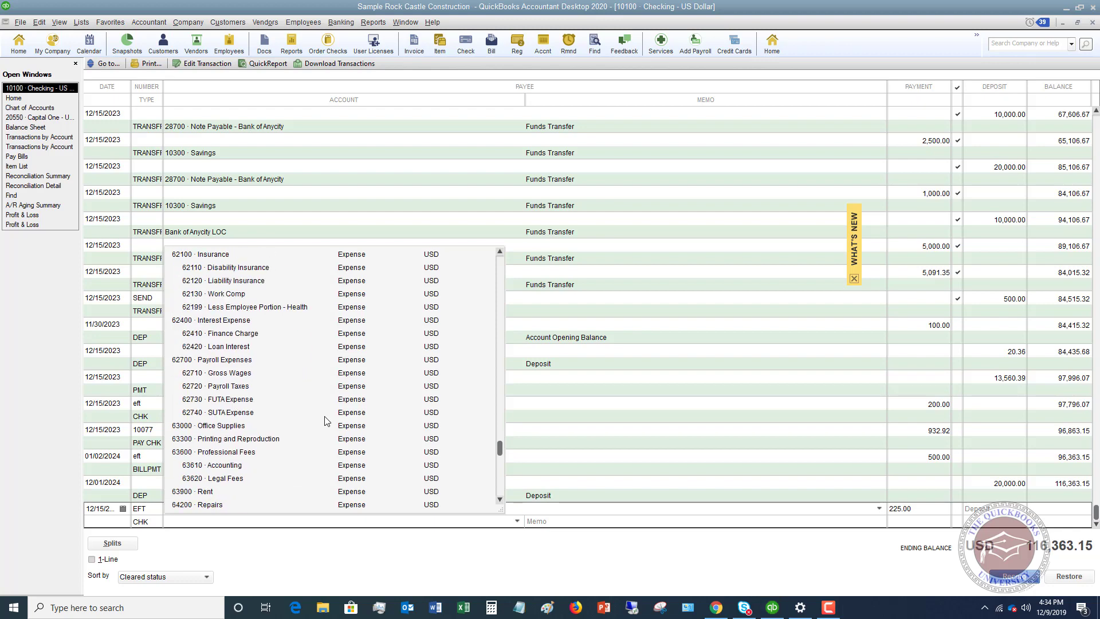
pyautogui.click(232, 425)
pyautogui.press('Tab')
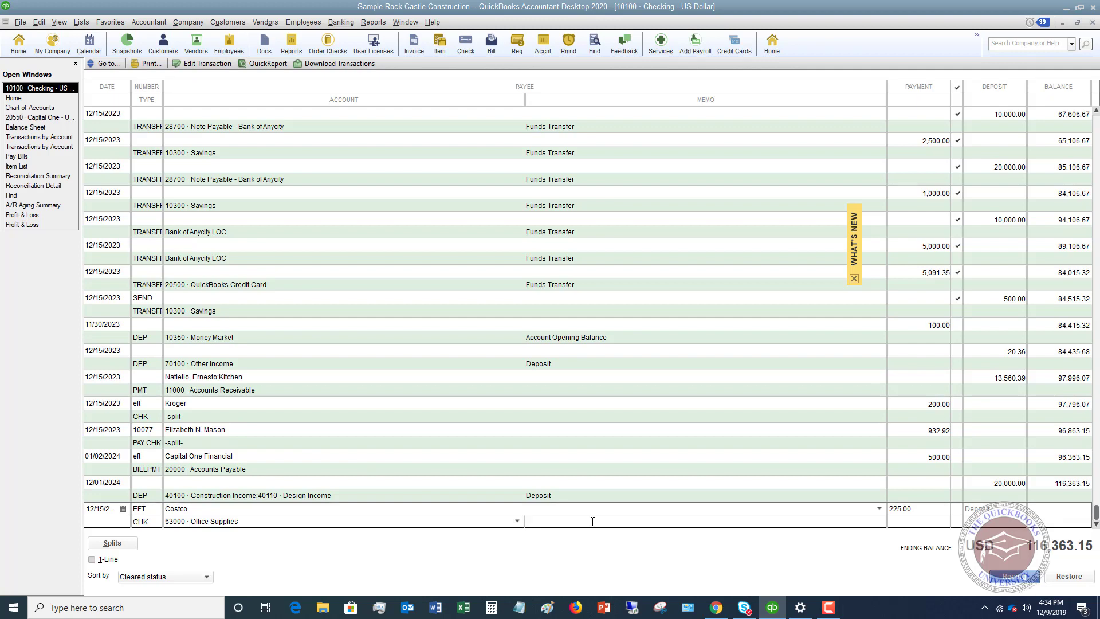
pyautogui.click(592, 521)
# - Split the payment into 125.00 Office Supplies and 100.00 for 61201 · Dues and Subscriptions
pyautogui.click(112, 543)
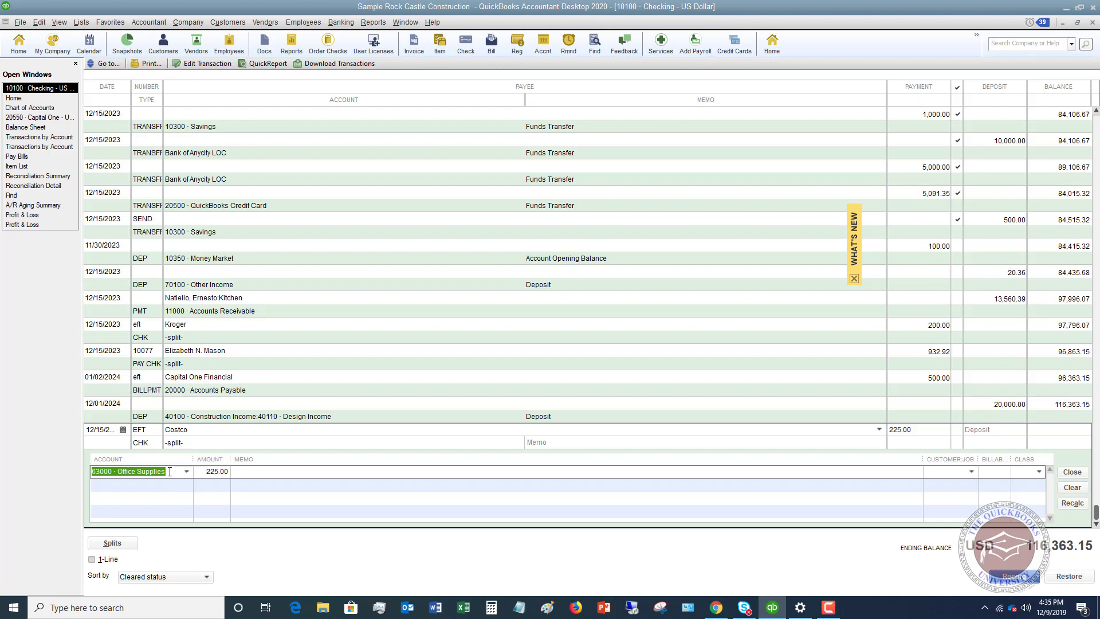
pyautogui.press('Tab')
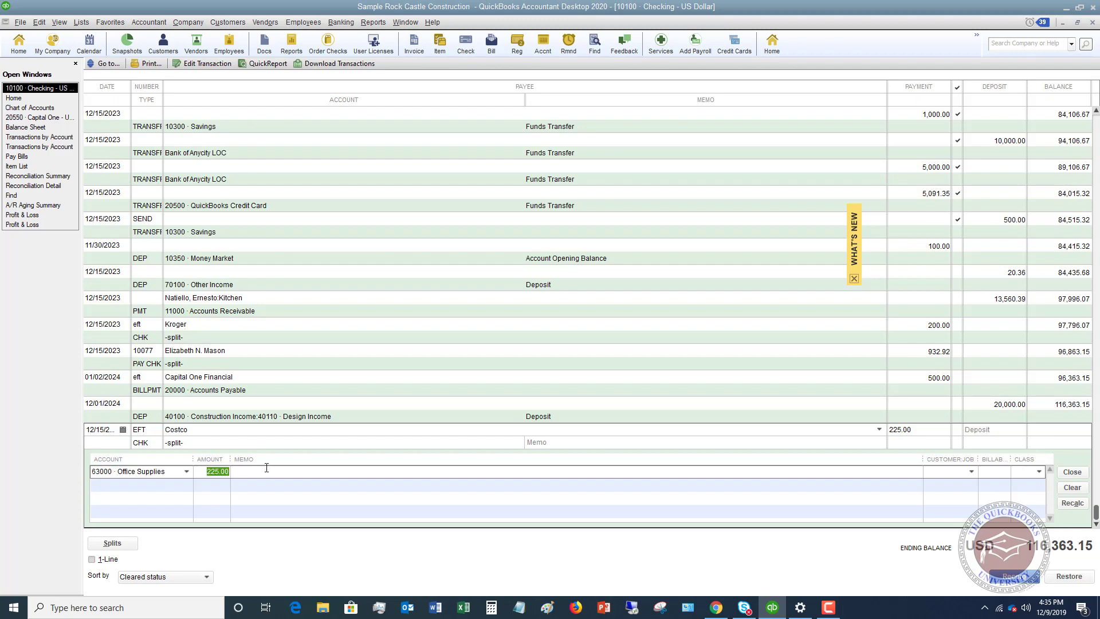
pyautogui.write('125')
pyautogui.click(172, 485)
pyautogui.click(186, 486)
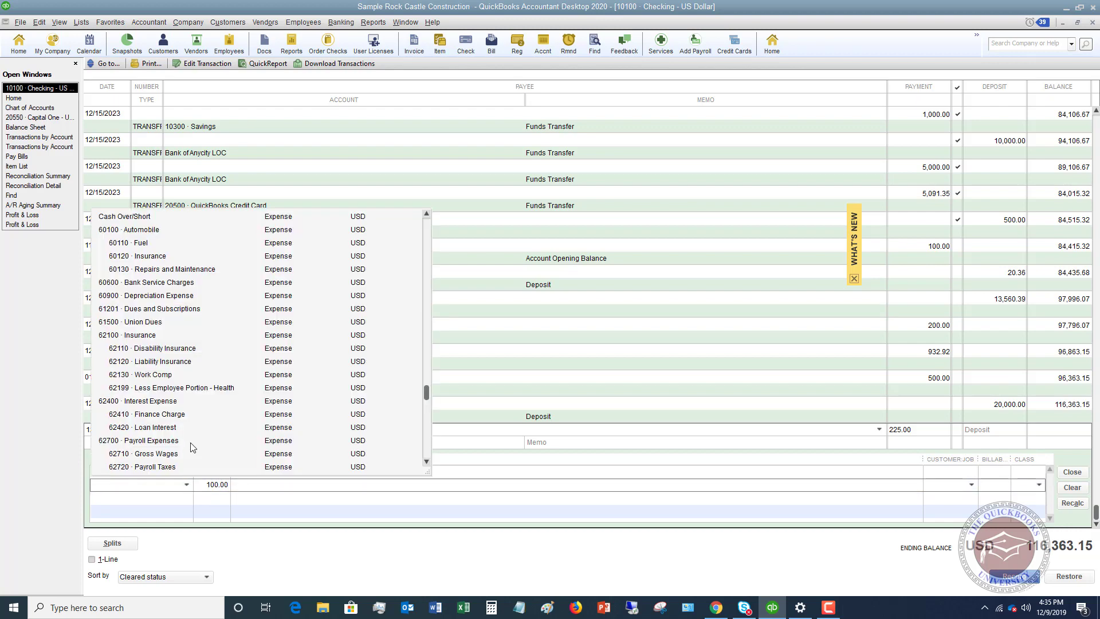
pyautogui.click(157, 309)
pyautogui.press('Tab')
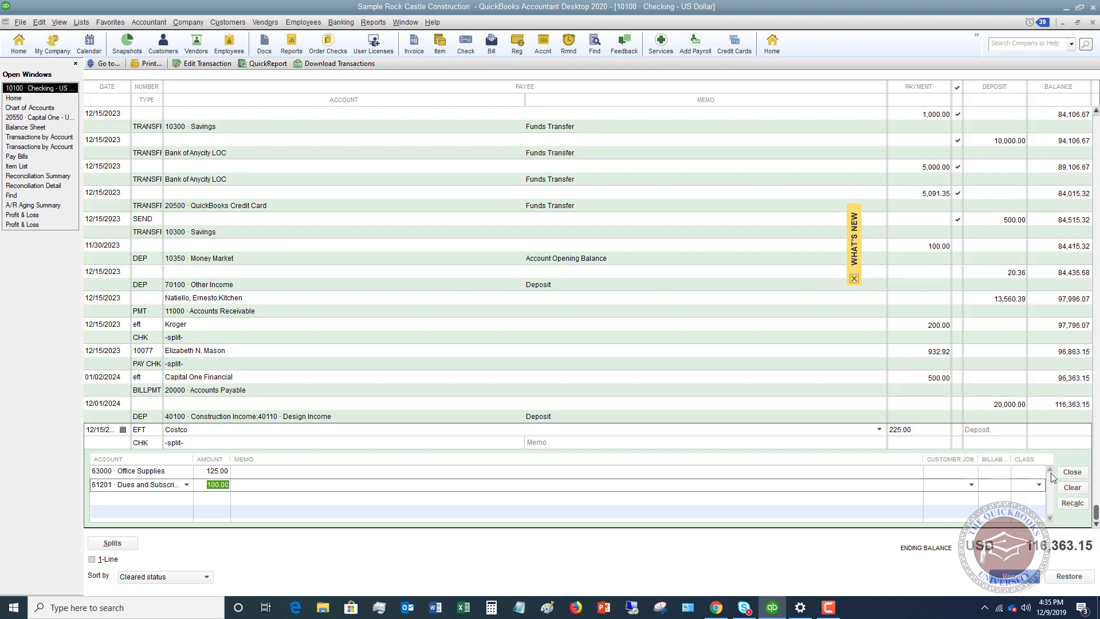
# - Double-check the split detail and record the 225.00 Costco EFT
pyautogui.click(1072, 473)
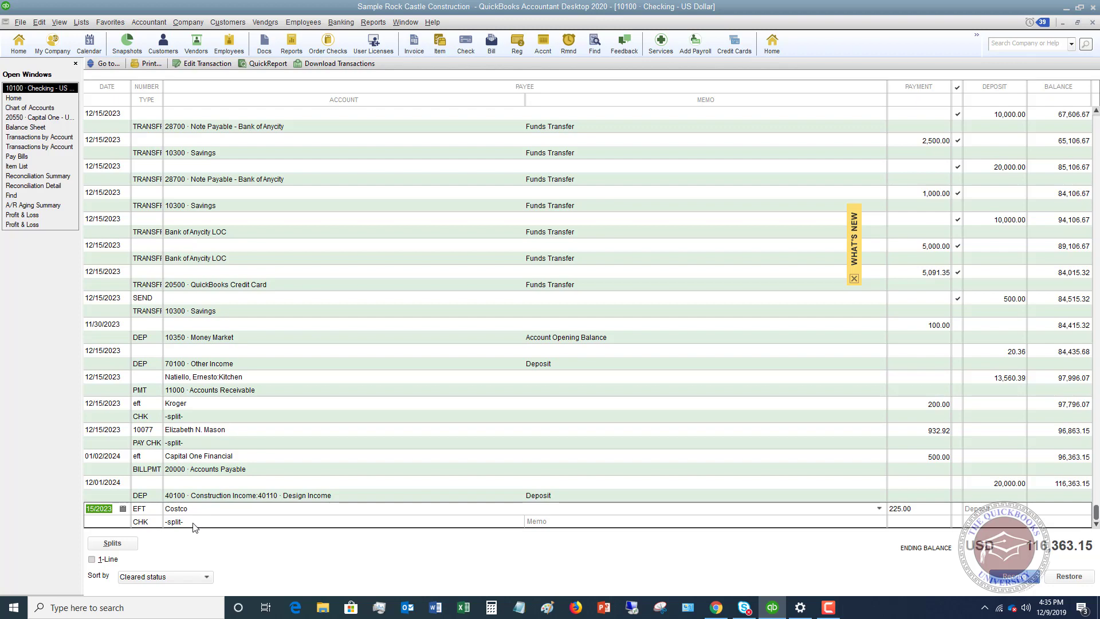
pyautogui.click(115, 545)
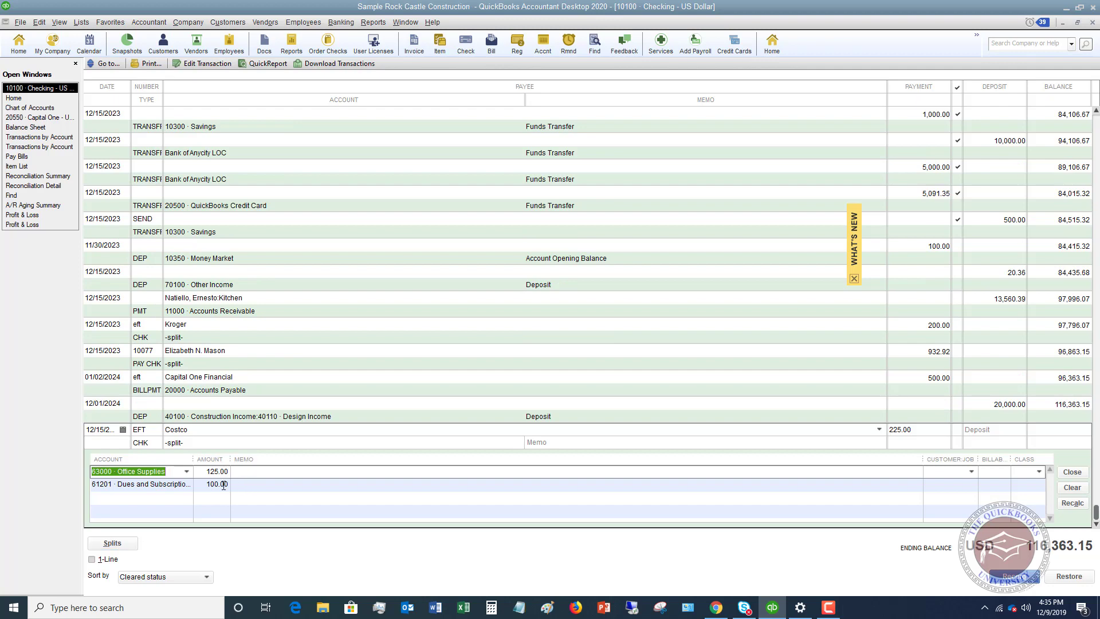
pyautogui.click(114, 543)
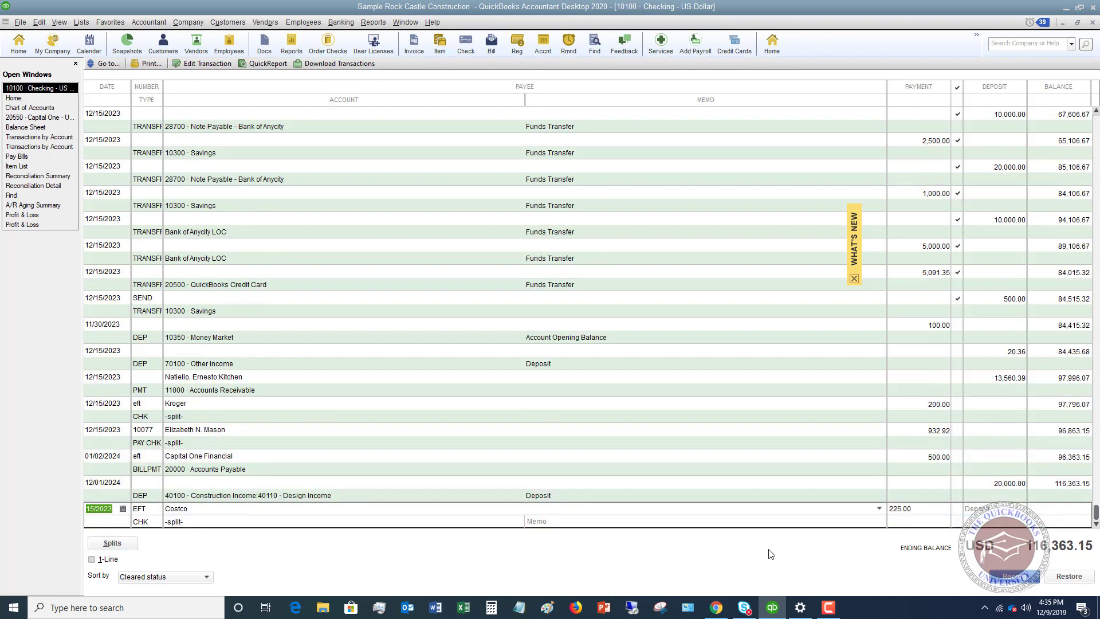
pyautogui.click(1011, 577)
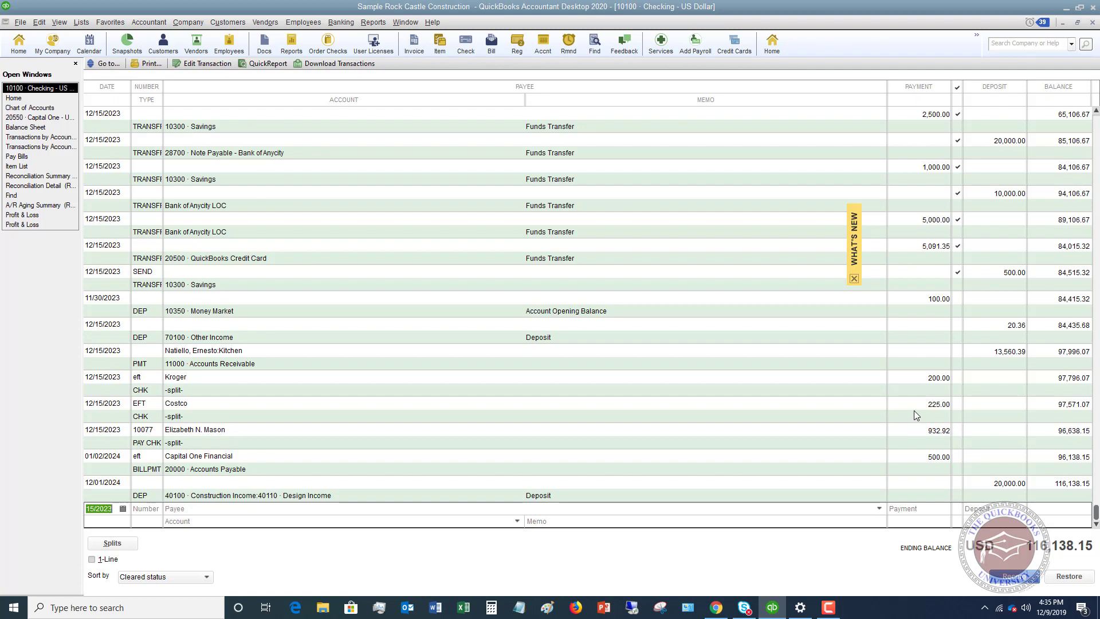
# - Open the recorded Costco EFT in Write Checks, showing its 125.00 and 100.00 expense lines
pyautogui.click(912, 411)
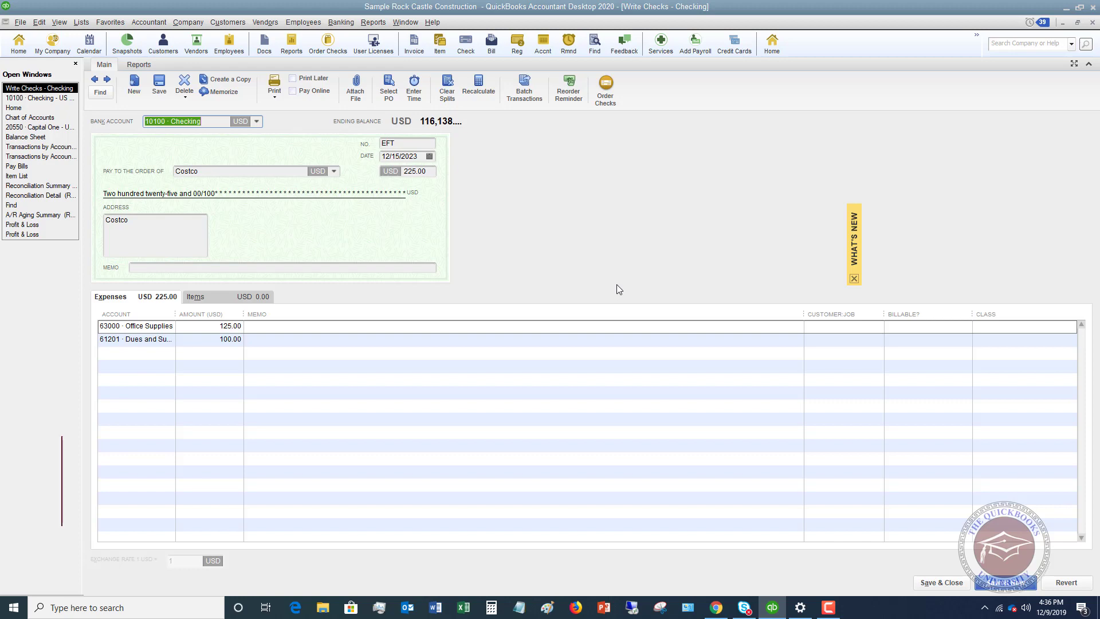
pyautogui.click(341, 22)
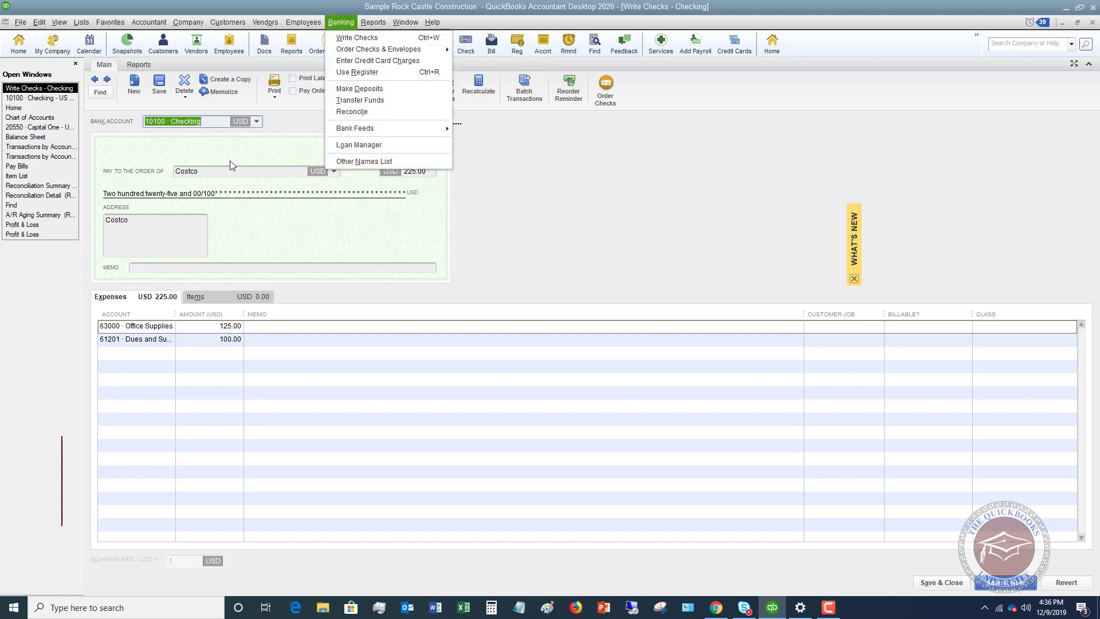
pyautogui.click(436, 322)
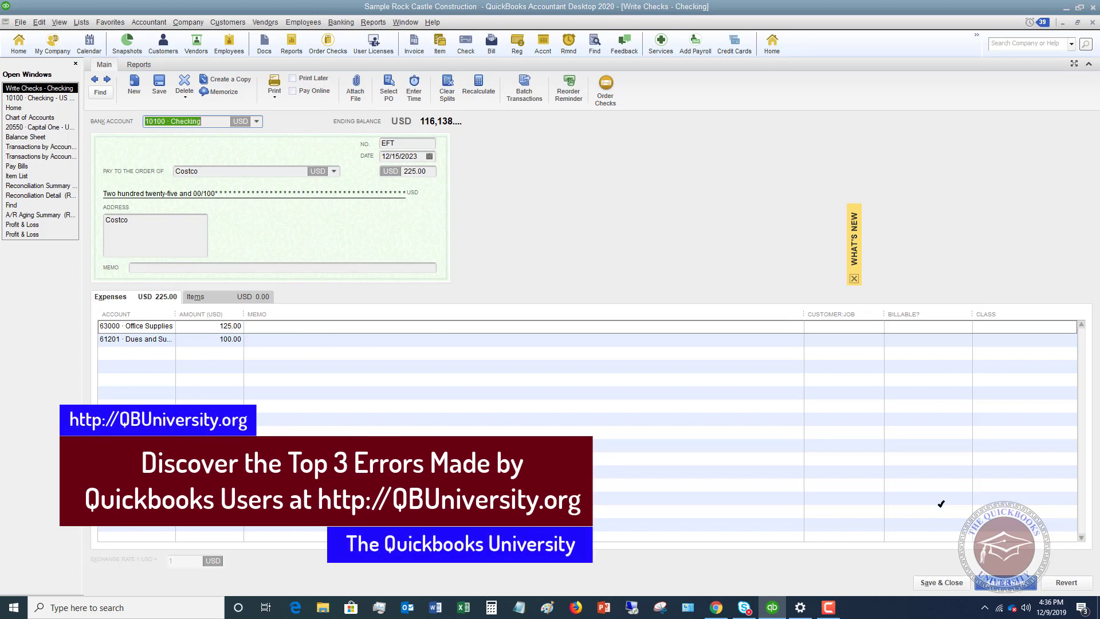
# - Save and close the Costco check to get back to the 10100 Checking register
pyautogui.click(941, 582)
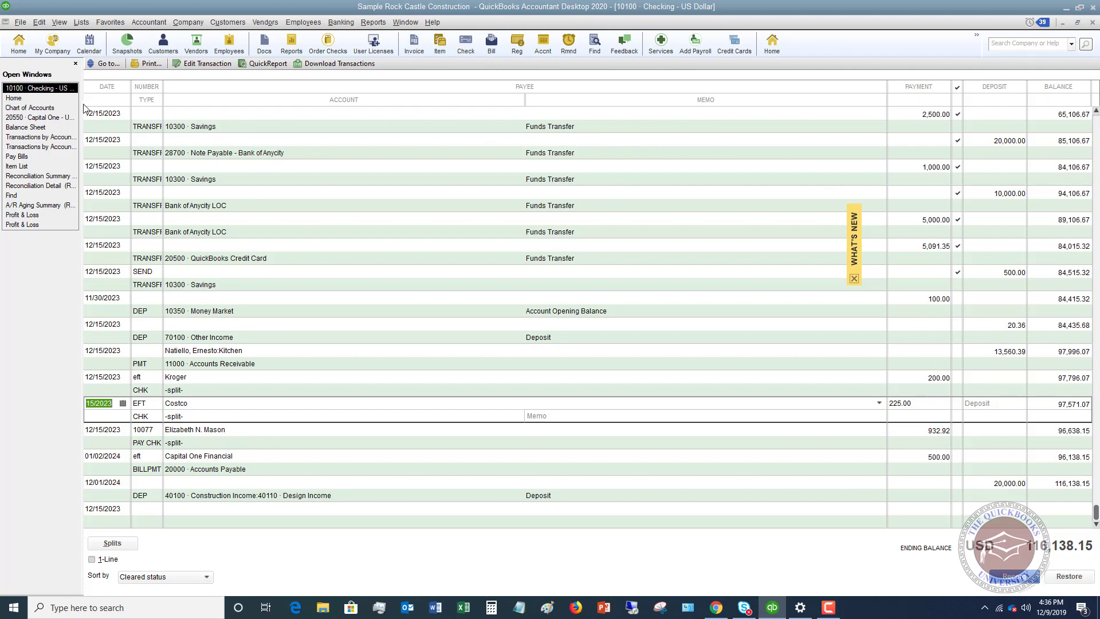
# - Switch to the Chart of Accounts, where 10100 Checking now shows 116,138.15
pyautogui.click(43, 109)
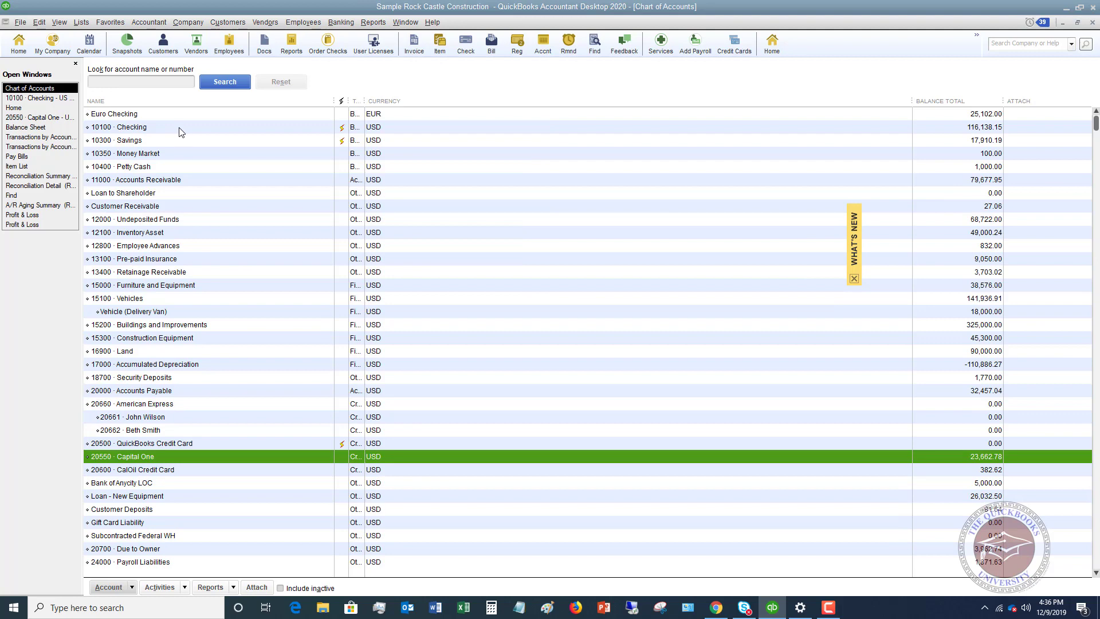